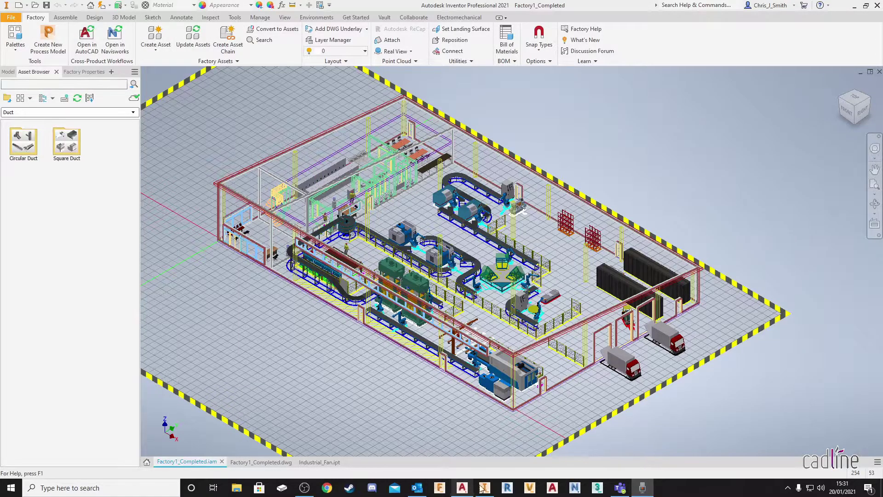
Review the factory layout in AutoCAD, then switch back to Inventor and inspect the Factory1_Completed drawing and 3D assembly
{"action": "left_click", "coordinate": [462, 489]}
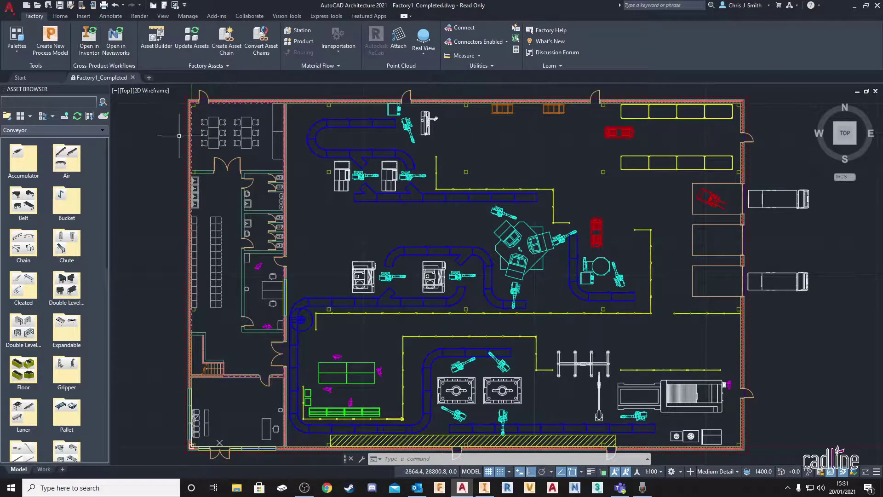
{"action": "left_click", "coordinate": [488, 491]}
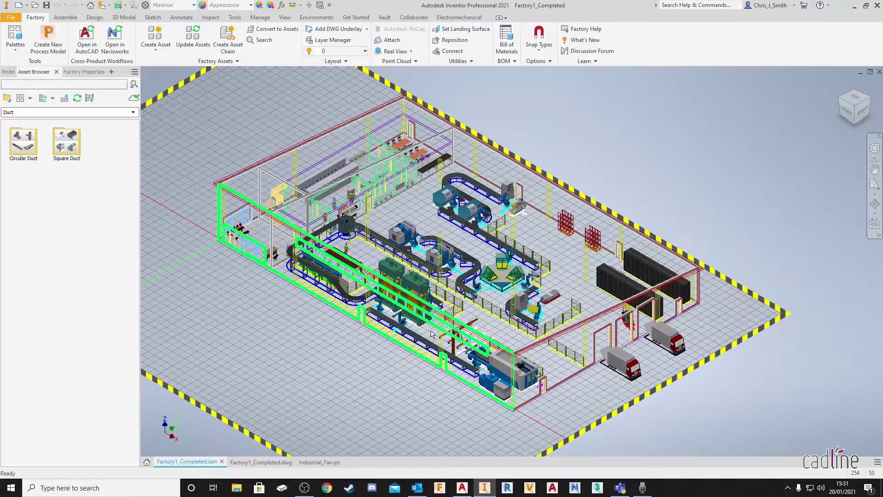
{"action": "left_click", "coordinate": [261, 462]}
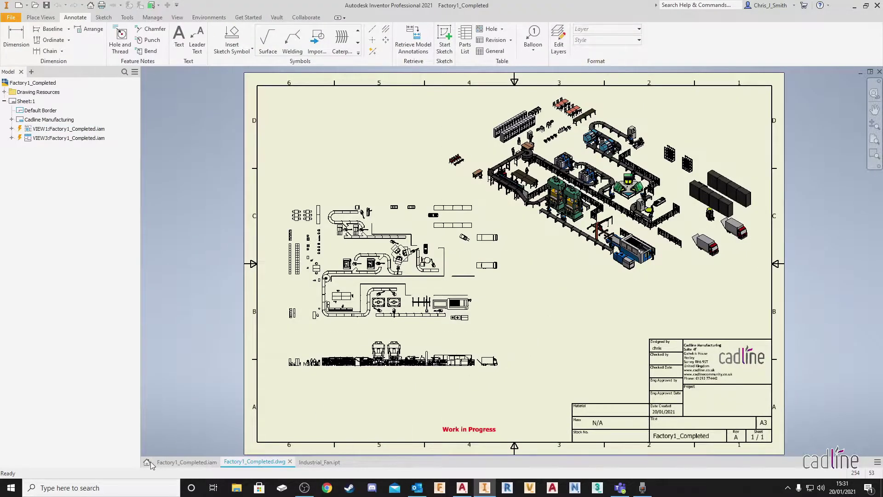
{"action": "left_click", "coordinate": [184, 463]}
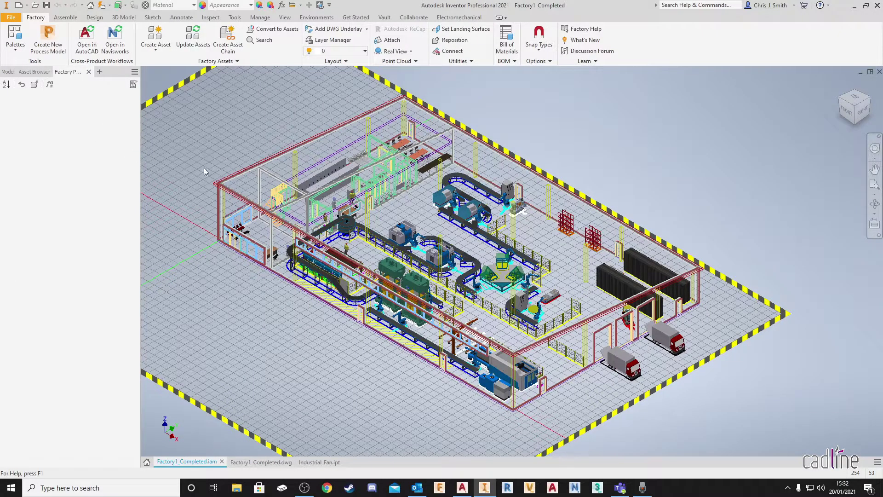
{"action": "scroll", "coordinate": [407, 332], "scroll_direction": "up", "scroll_amount": 3}
{"action": "scroll", "coordinate": [408, 332], "scroll_direction": "down", "scroll_amount": 6}
{"action": "middle_click_drag", "start_coordinate": [584, 326], "coordinate": [463, 271]}
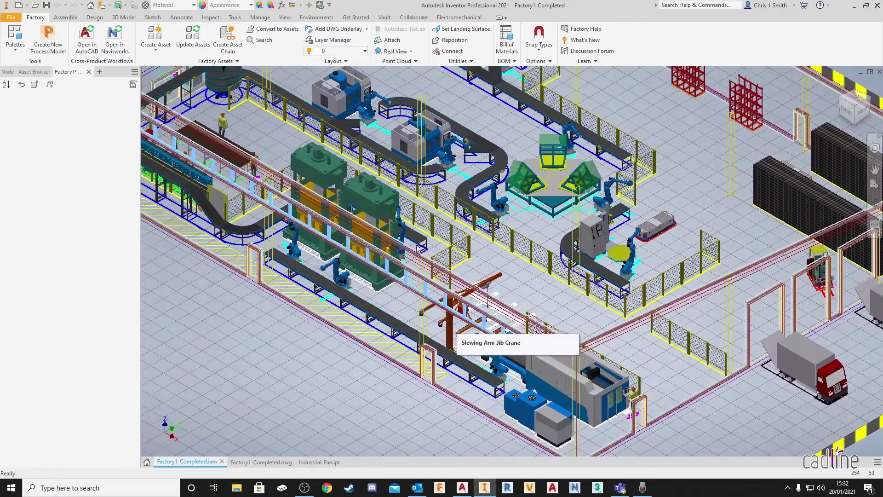
Browse the Conveyor category in the factory's system asset library and return to the top-level categories
{"action": "left_click", "coordinate": [34, 72]}
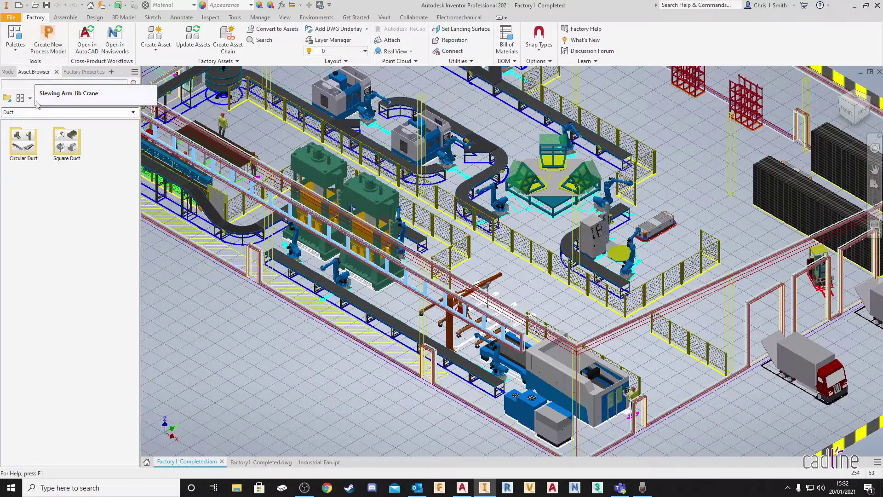
{"action": "left_click", "coordinate": [7, 99]}
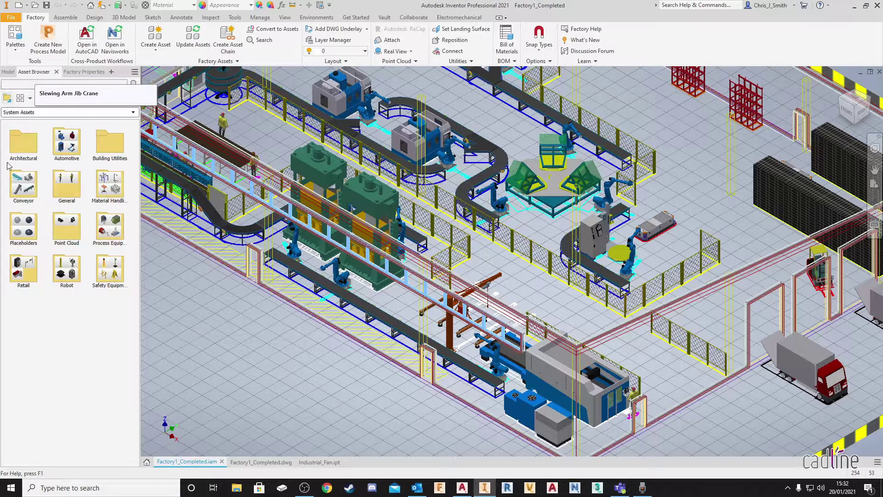
{"action": "double_click", "coordinate": [24, 184]}
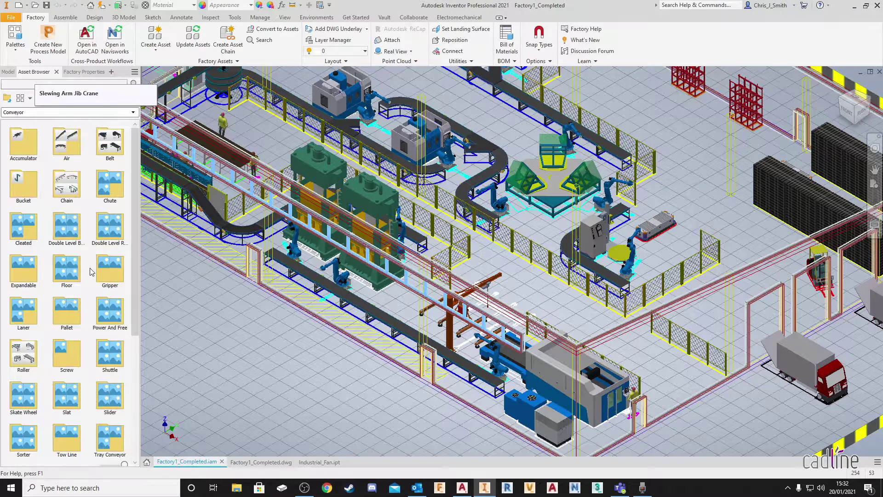
{"action": "left_click", "coordinate": [8, 98]}
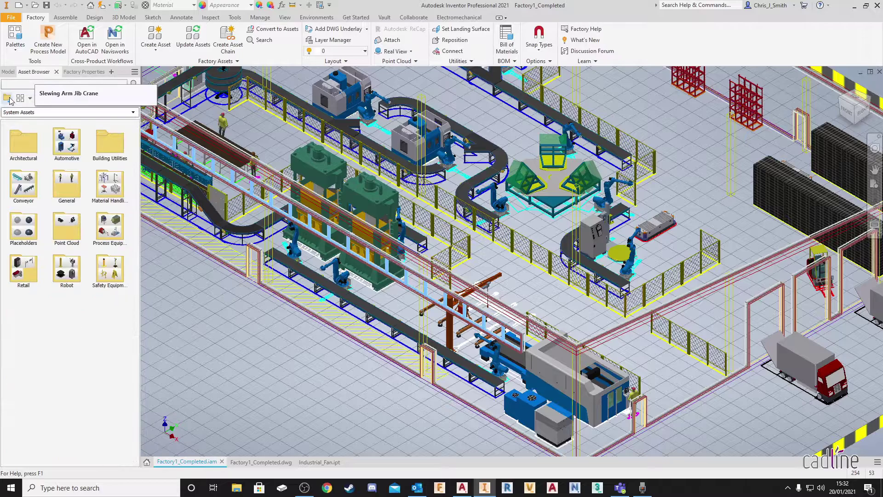
Browse the Piping, Circular Duct and Square Duct assets within the Building Utilities category
{"action": "double_click", "coordinate": [110, 149]}
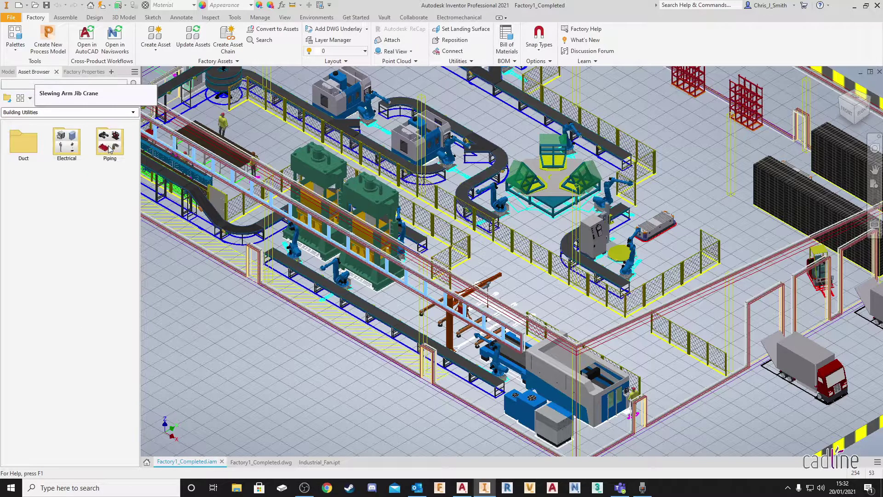
{"action": "double_click", "coordinate": [114, 147]}
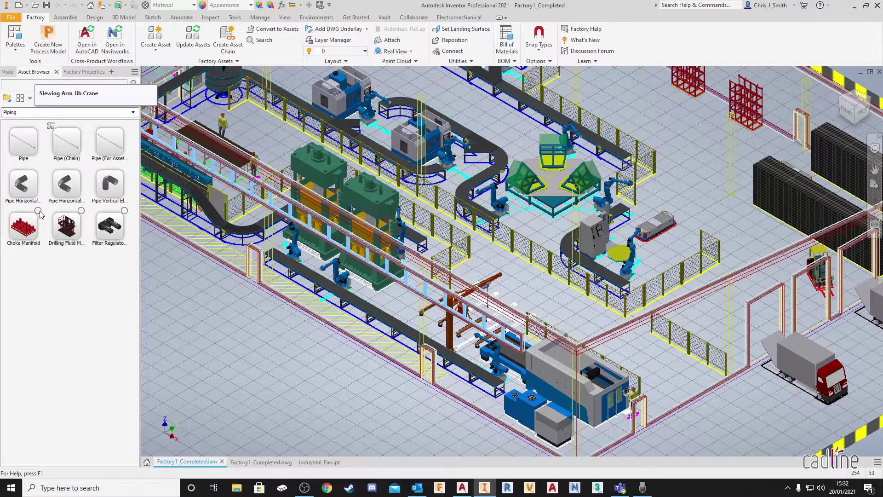
{"action": "left_click", "coordinate": [7, 100]}
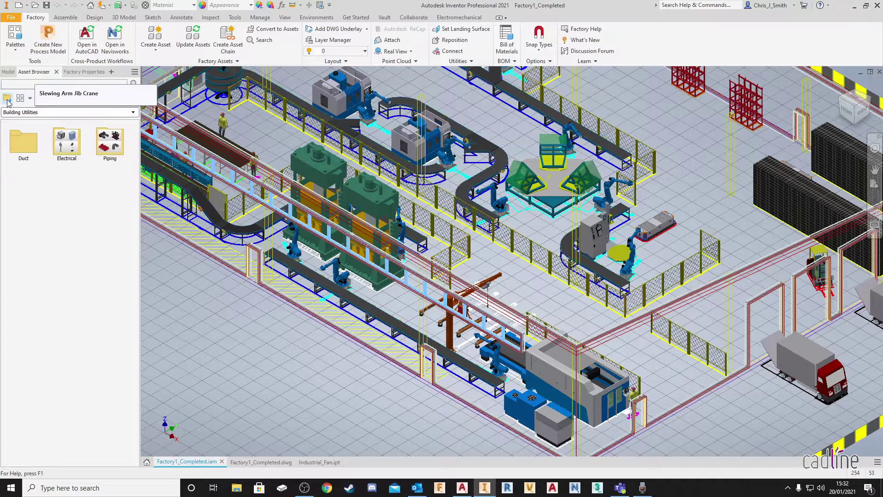
{"action": "double_click", "coordinate": [23, 141]}
{"action": "double_click", "coordinate": [24, 142]}
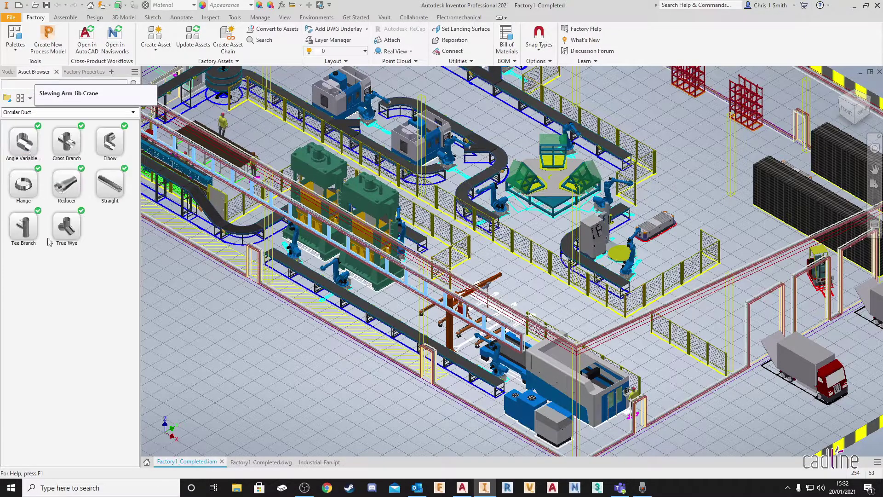
{"action": "left_click", "coordinate": [8, 98]}
{"action": "double_click", "coordinate": [66, 141]}
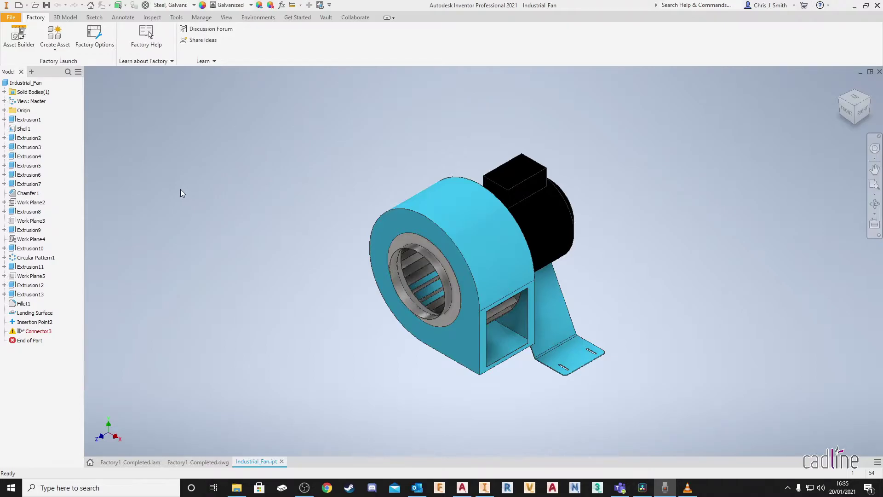
Start importing an existing model as a factory asset, examine the supported file types, and cancel the import
{"action": "left_click", "coordinate": [57, 51]}
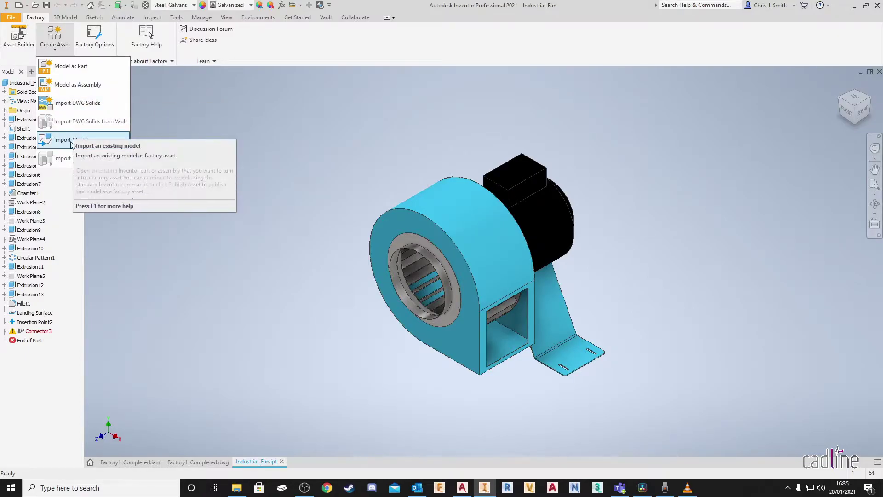
{"action": "left_click", "coordinate": [105, 141]}
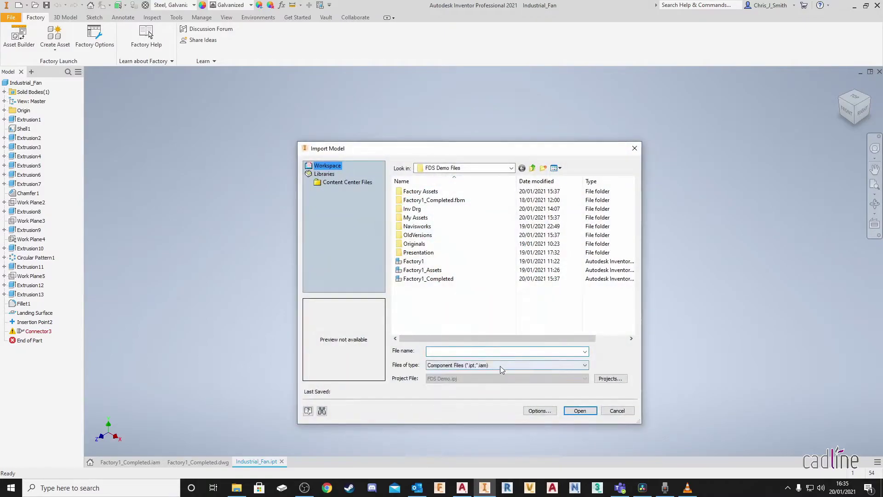
{"action": "left_click", "coordinate": [586, 366]}
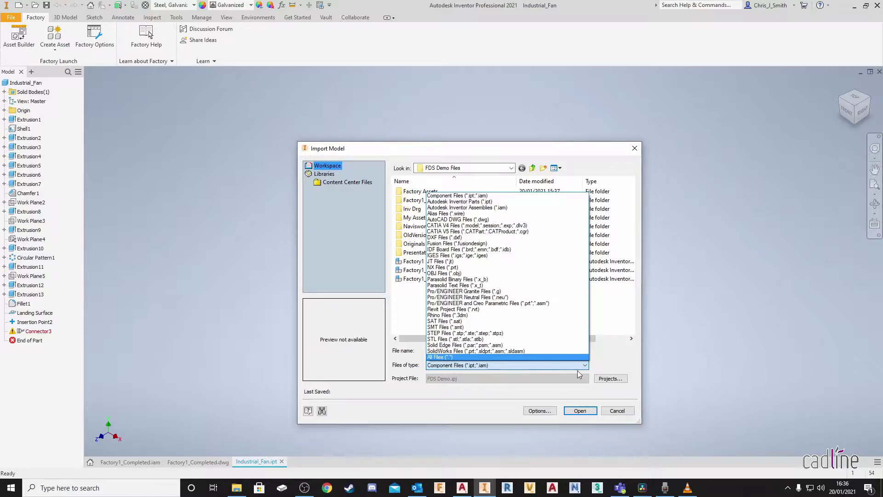
{"action": "left_click", "coordinate": [578, 397]}
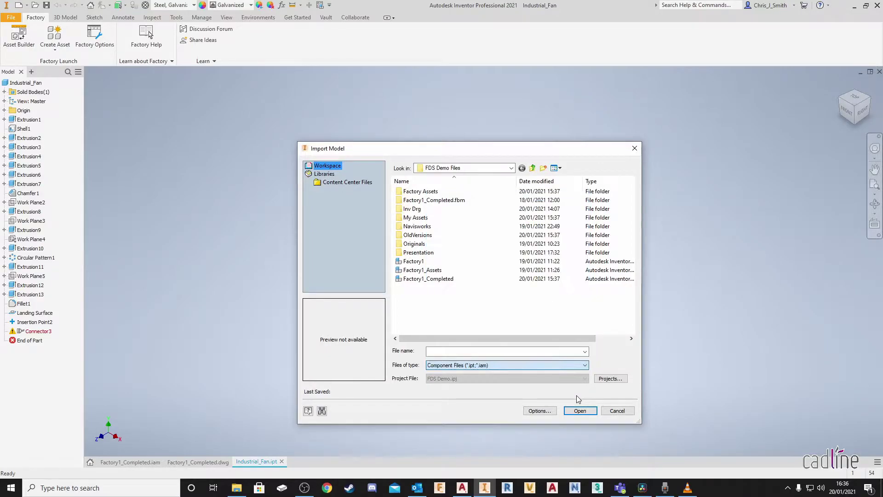
{"action": "left_click", "coordinate": [617, 413]}
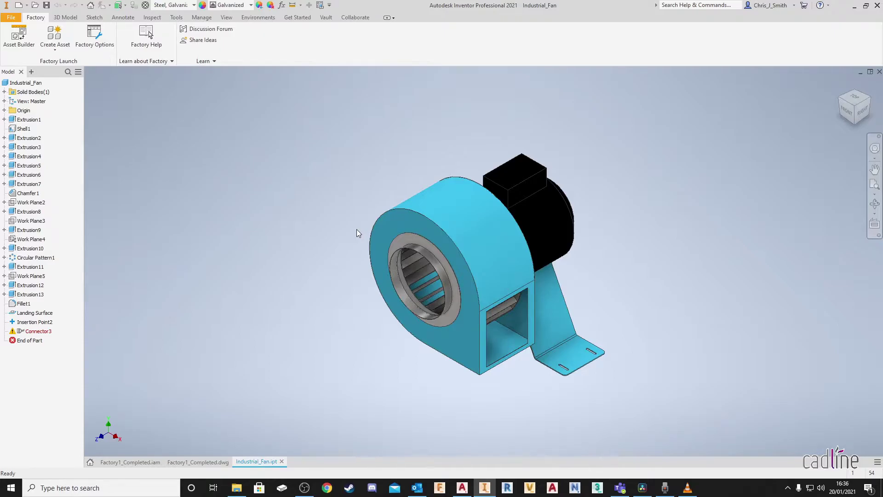
{"action": "left_click", "coordinate": [67, 18]}
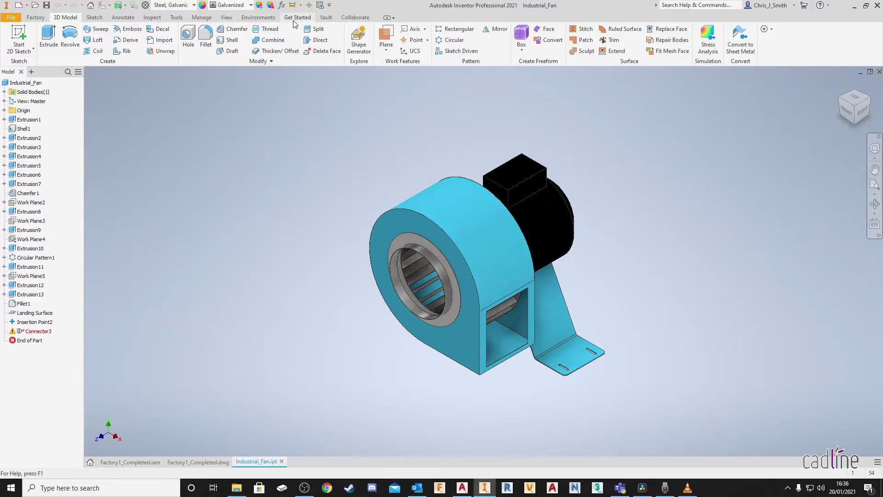
{"action": "left_click", "coordinate": [33, 18]}
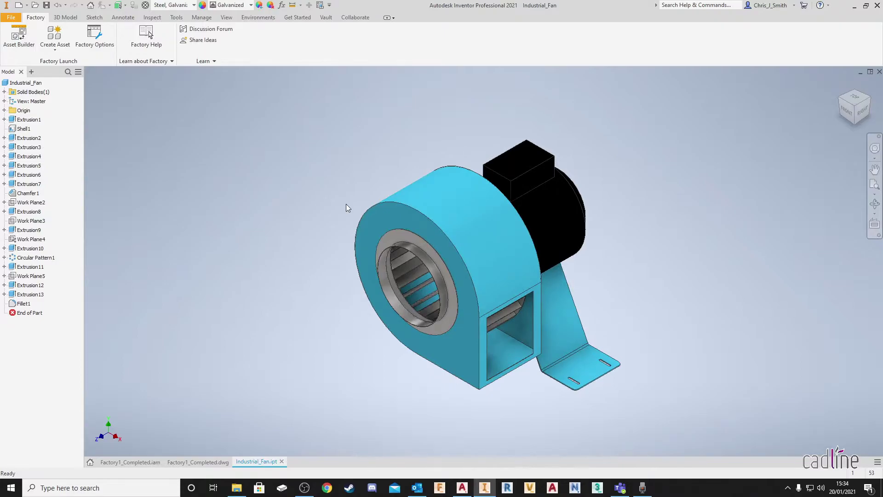
Open the fan in the Asset Builder and define its landing surface on the bracket's foot face, with the insertion point at a mounting slot
{"action": "left_click", "coordinate": [15, 35]}
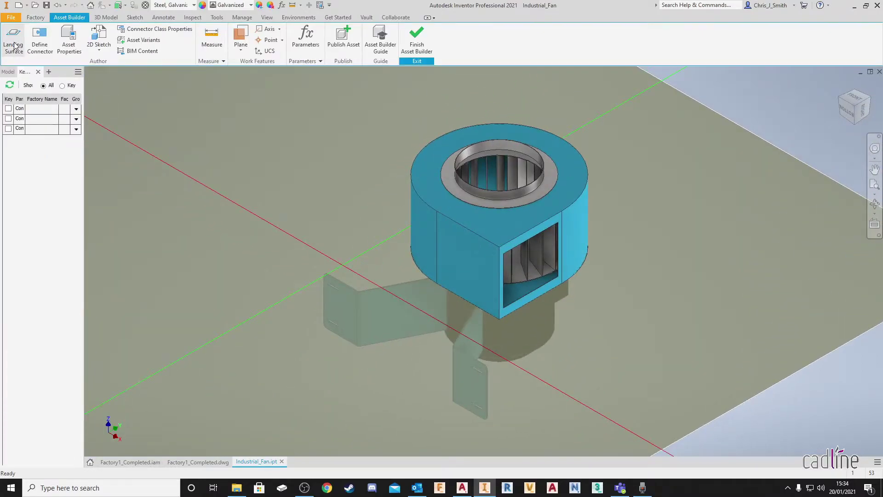
{"action": "left_click", "coordinate": [13, 46]}
{"action": "left_click", "coordinate": [336, 307]}
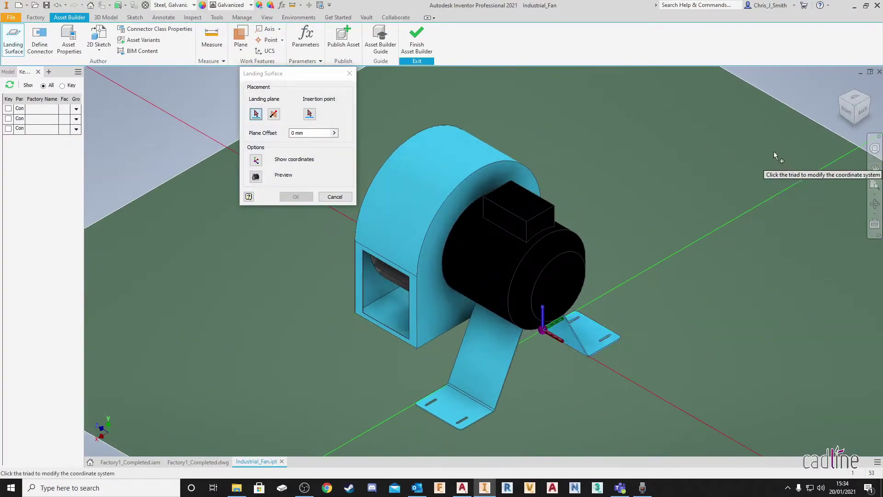
{"action": "left_click", "coordinate": [840, 97]}
{"action": "left_click", "coordinate": [309, 114]}
{"action": "scroll", "coordinate": [569, 379], "scroll_direction": "down", "scroll_amount": 5}
{"action": "left_click", "coordinate": [622, 317]}
{"action": "scroll", "coordinate": [622, 318], "scroll_direction": "up", "scroll_amount": 3}
{"action": "left_click", "coordinate": [296, 196]}
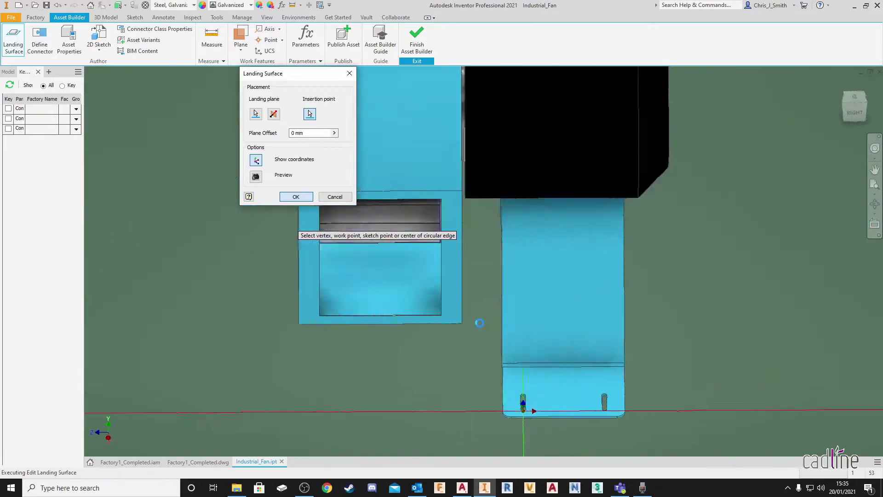
Define a connector at the centre of the fan's circular inlet, aligning its blue axis with the vertical edge of the rectangular outlet
{"action": "left_click_drag", "start_coordinate": [845, 99], "coordinate": [502, 109]}
{"action": "left_click", "coordinate": [40, 39]}
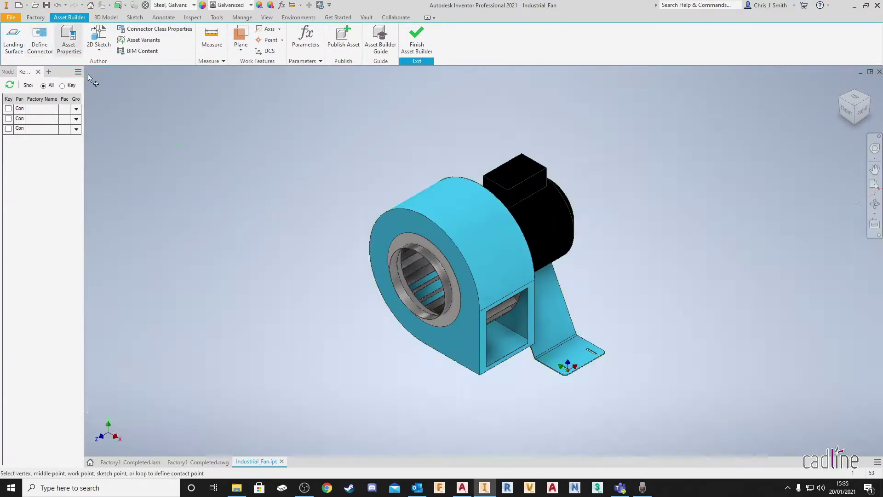
{"action": "left_click", "coordinate": [395, 262]}
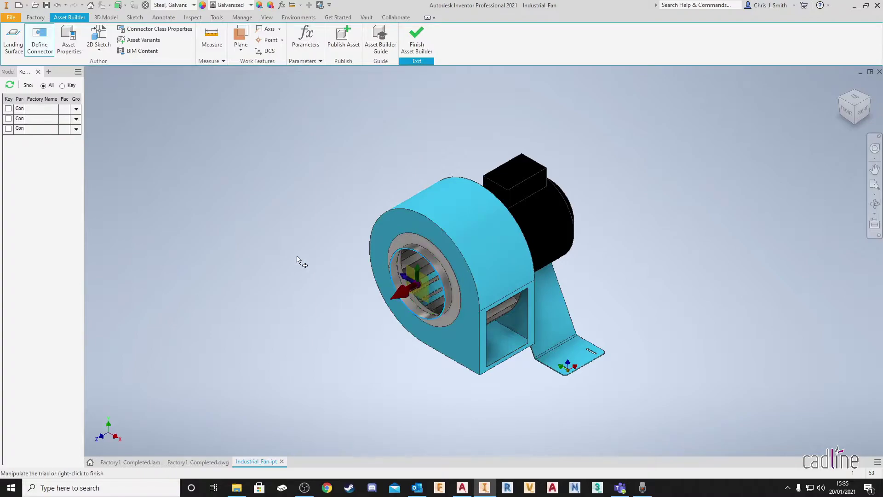
{"action": "left_click", "coordinate": [405, 279]}
{"action": "left_click", "coordinate": [481, 321]}
{"action": "right_click", "coordinate": [366, 113]}
{"action": "left_click", "coordinate": [367, 123]}
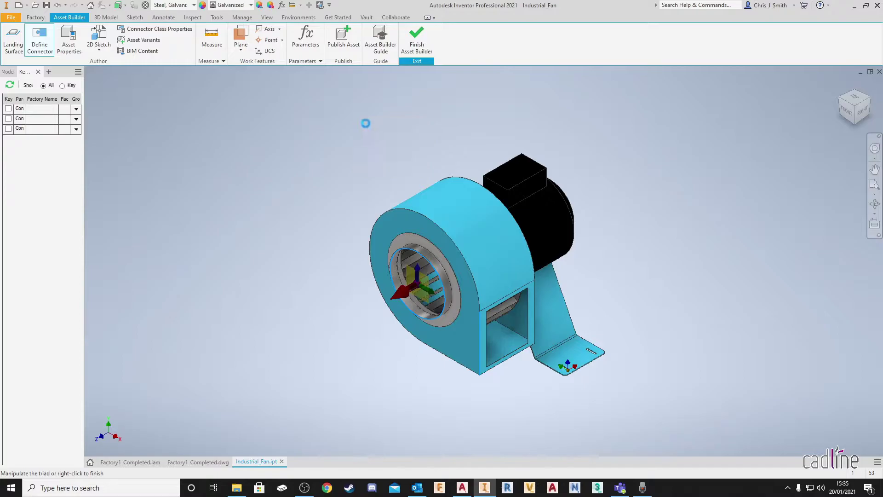
Review the fan's asset properties from Summary through Project and Descriptor to Process, and accept them as they are
{"action": "left_click", "coordinate": [67, 38]}
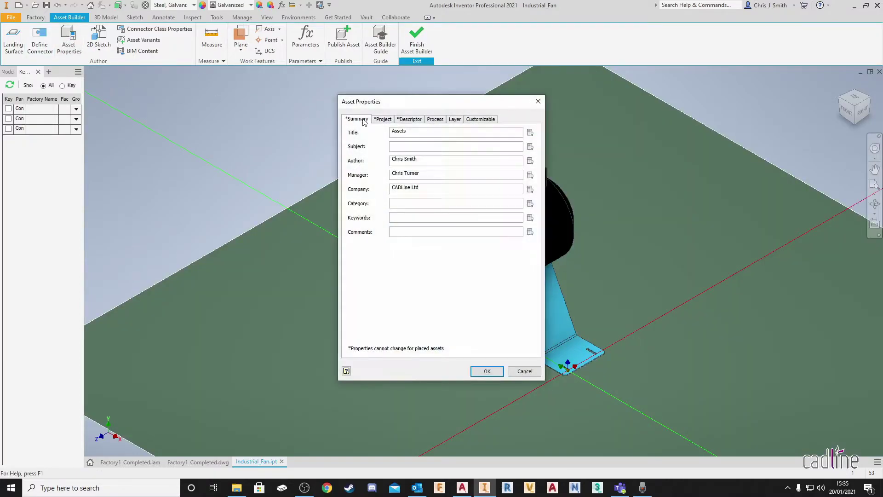
{"action": "left_click", "coordinate": [391, 120]}
{"action": "left_click", "coordinate": [409, 119]}
{"action": "left_click", "coordinate": [442, 120]}
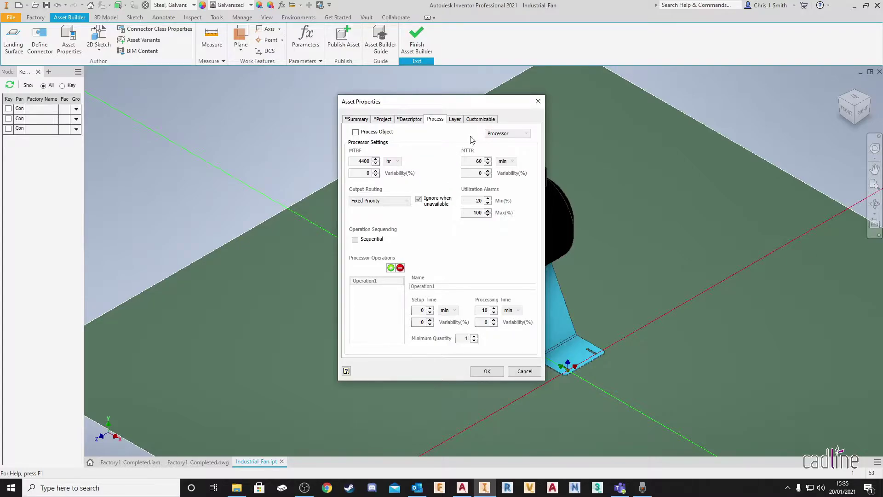
{"action": "left_click", "coordinate": [487, 371]}
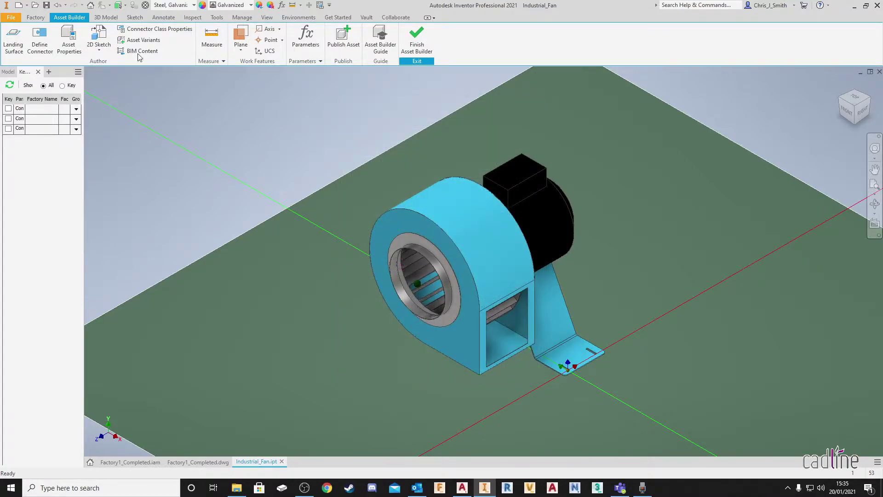
Examine the available connector class files and the Asset Variants settings, leaving both without entries
{"action": "left_click", "coordinate": [151, 29]}
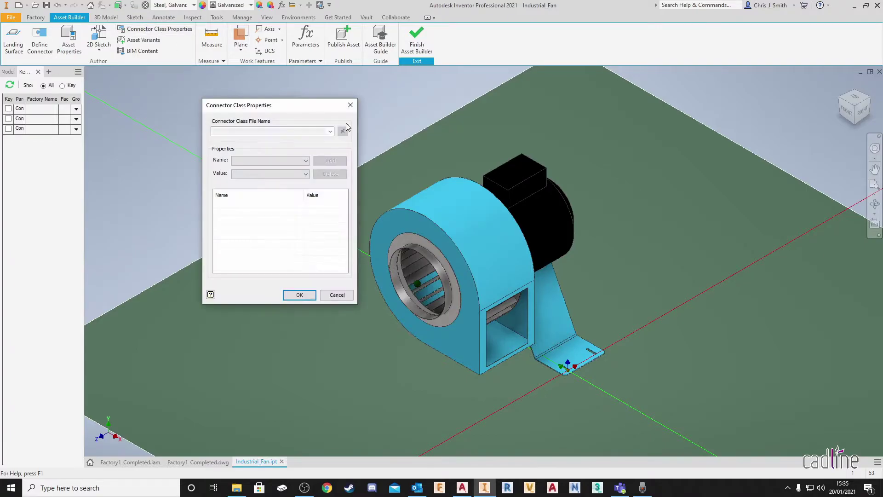
{"action": "left_click", "coordinate": [281, 131]}
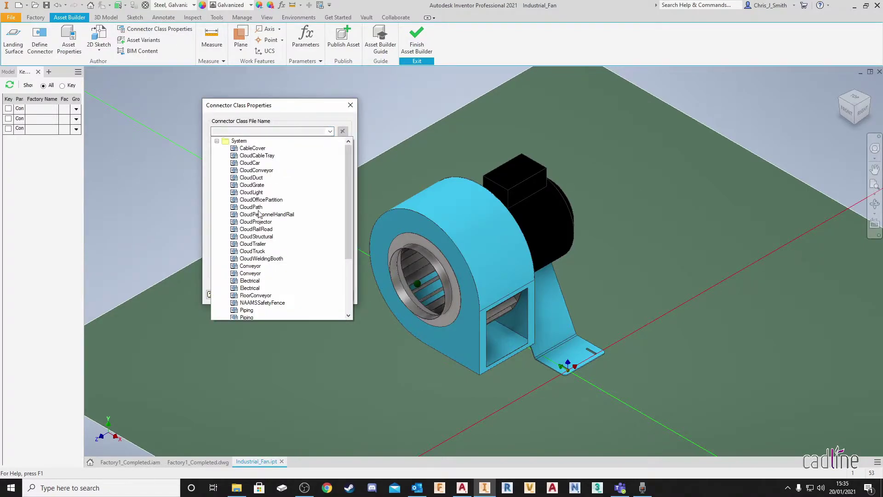
{"action": "left_click", "coordinate": [330, 133]}
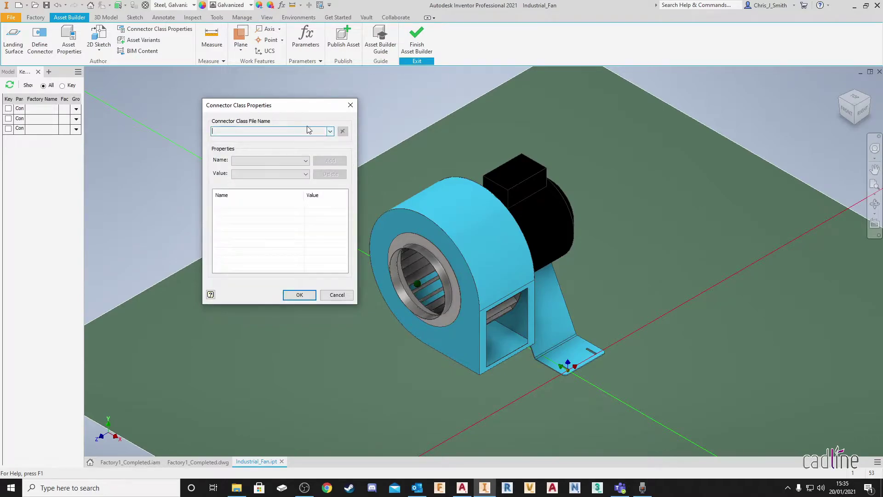
{"action": "left_click", "coordinate": [295, 295]}
{"action": "left_click", "coordinate": [140, 40]}
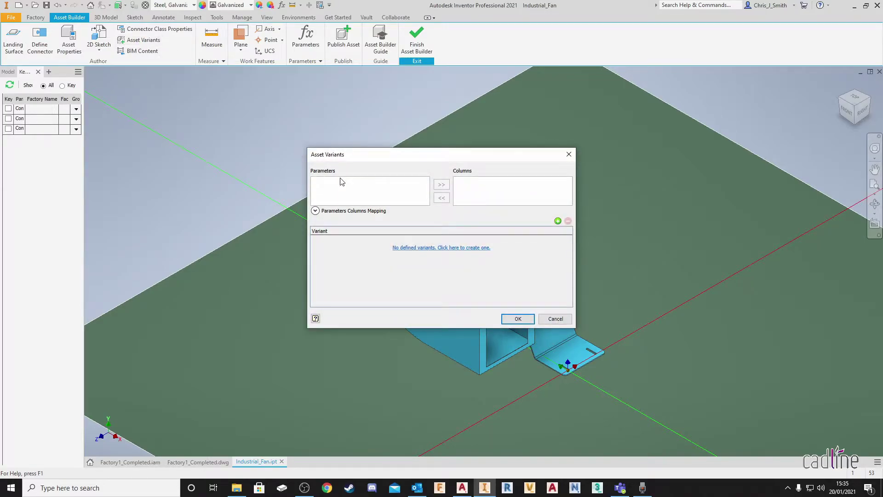
{"action": "left_click", "coordinate": [518, 319]}
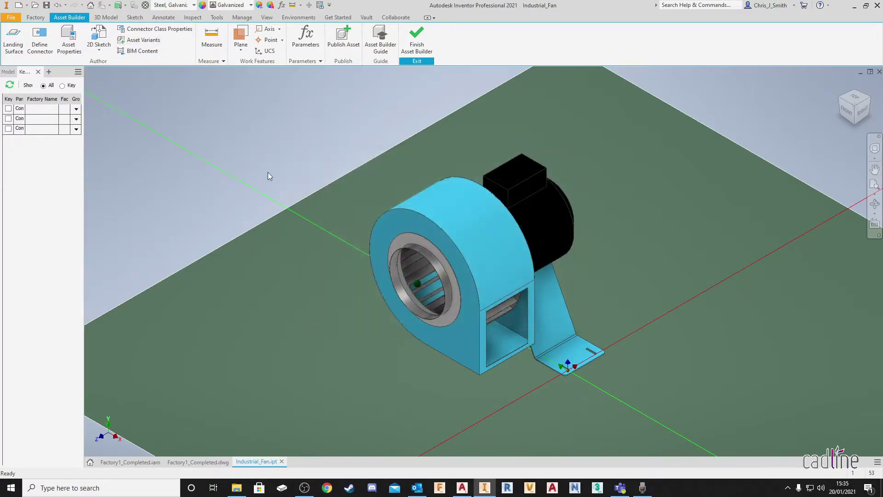
Open the fan's BIM content and examine its duct connectors and electrical connector under the MEP system connections
{"action": "left_click", "coordinate": [126, 51]}
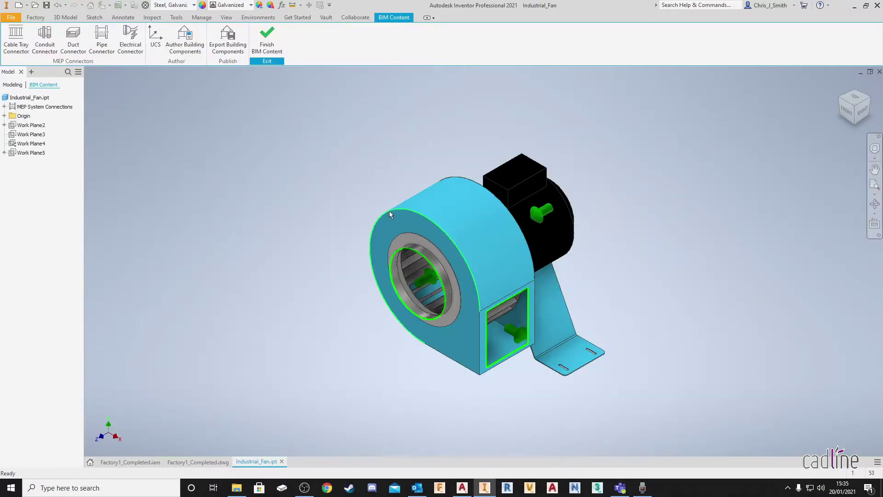
{"action": "left_click", "coordinate": [4, 107]}
{"action": "left_click", "coordinate": [12, 135]}
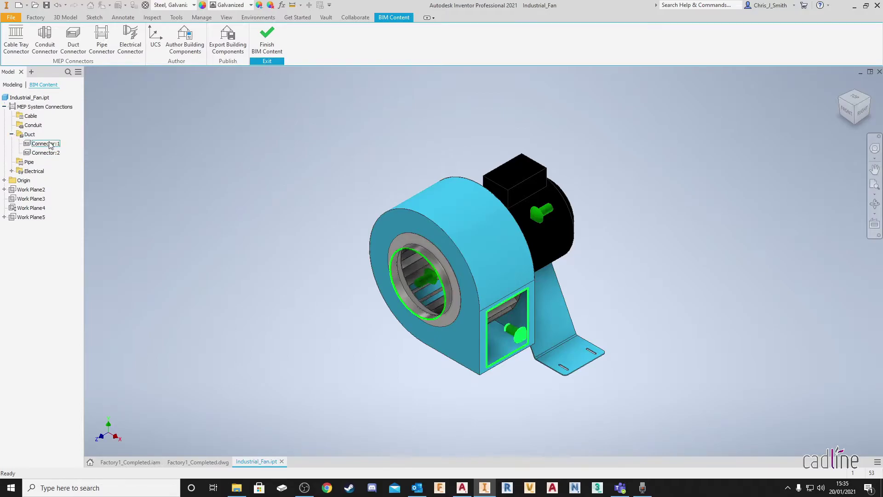
{"action": "left_click", "coordinate": [11, 172]}
{"action": "left_click", "coordinate": [47, 179]}
{"action": "left_click", "coordinate": [283, 164]}
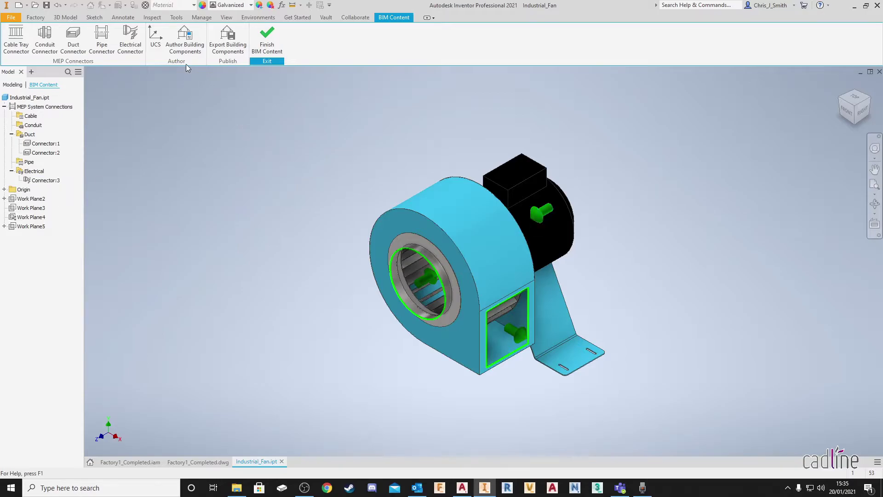
Review the fan's building component properties and the ADSK export destination, and finish BIM Content without exporting
{"action": "left_click", "coordinate": [185, 39]}
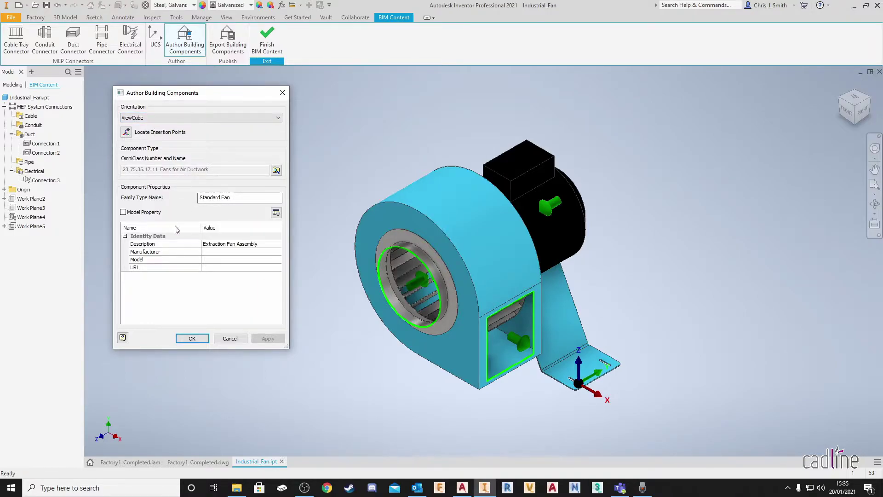
{"action": "left_click", "coordinate": [192, 338]}
{"action": "left_click", "coordinate": [228, 41]}
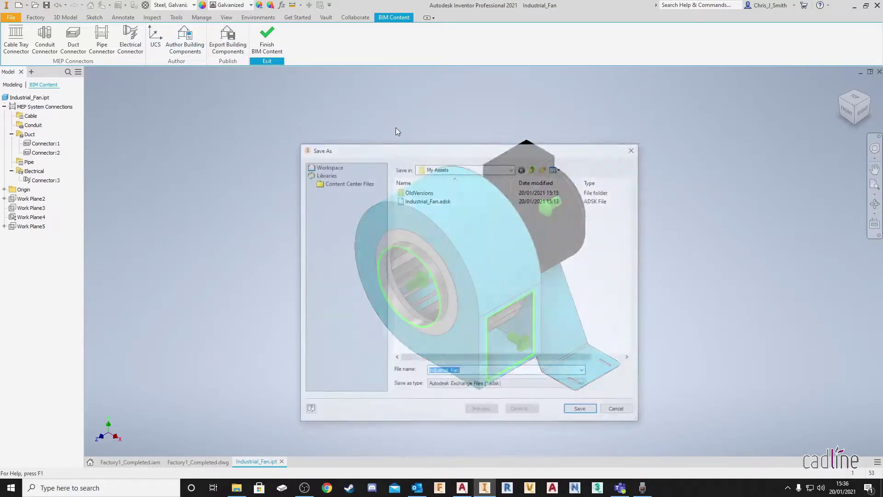
{"action": "left_click", "coordinate": [431, 201]}
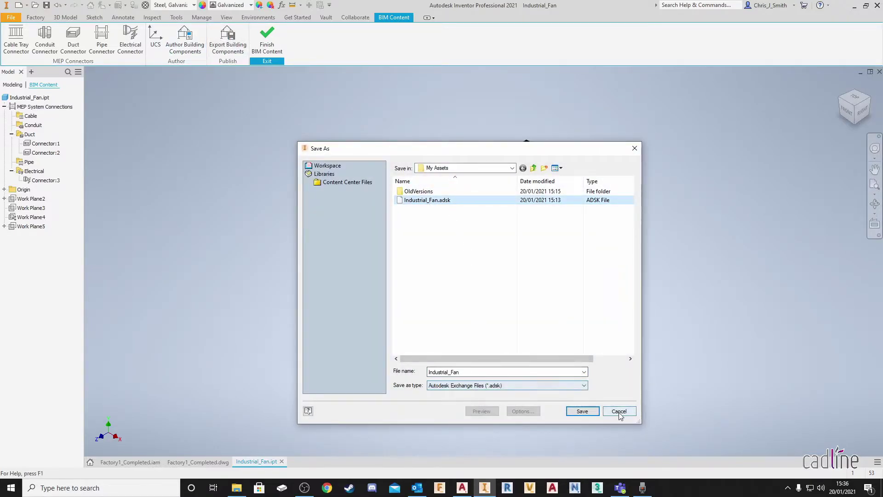
{"action": "left_click", "coordinate": [618, 411]}
{"action": "left_click", "coordinate": [261, 39]}
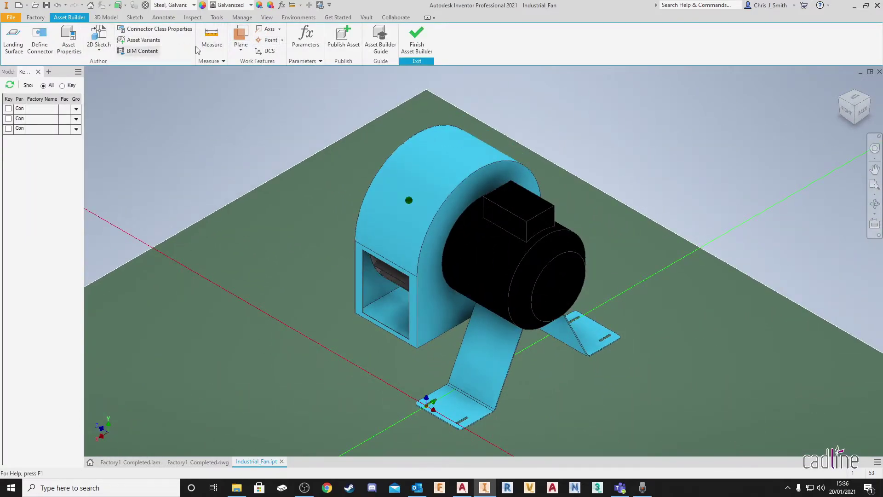
Save the part and prepare Industrial_Fan for publishing as a Standard asset in the cloud Fans folder, using the isometric inlet-side view as thumbnail
{"action": "left_click", "coordinate": [840, 96]}
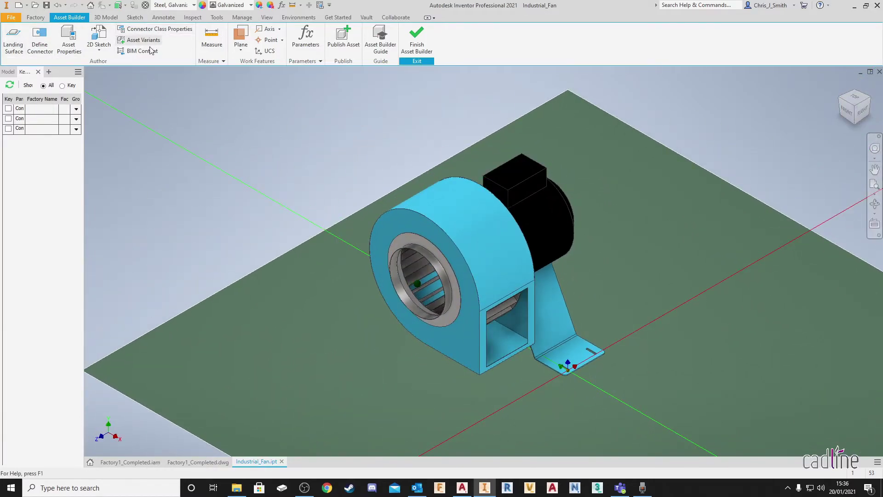
{"action": "left_click", "coordinate": [343, 36]}
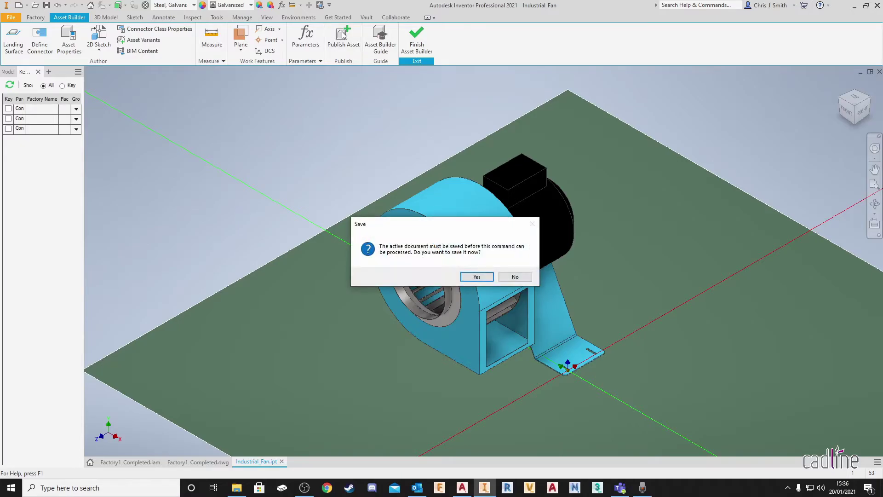
{"action": "left_click", "coordinate": [488, 278]}
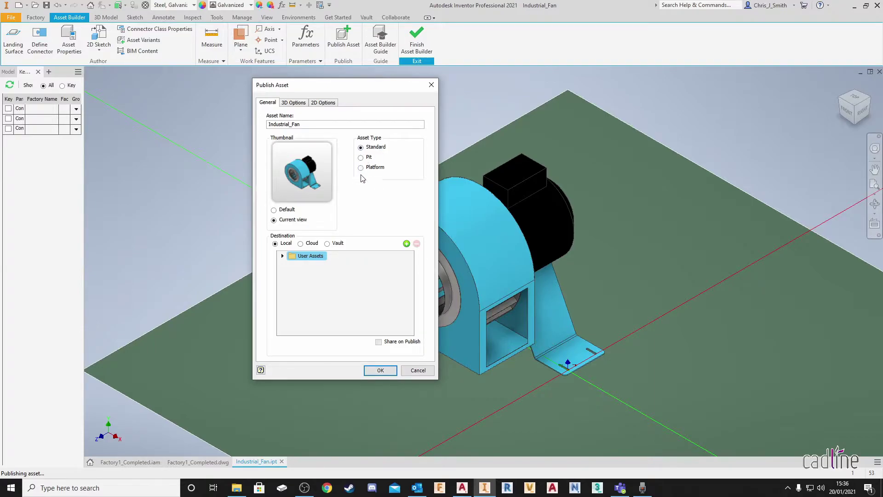
{"action": "left_click", "coordinate": [316, 243]}
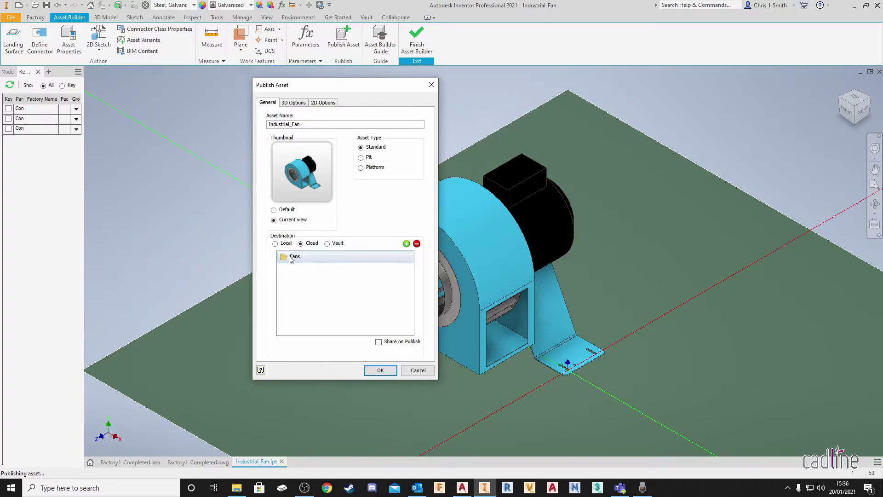
Examine the simplification levels and the Coarse simplify options for the 3D asset, leaving Simplify switched off
{"action": "left_click", "coordinate": [295, 103]}
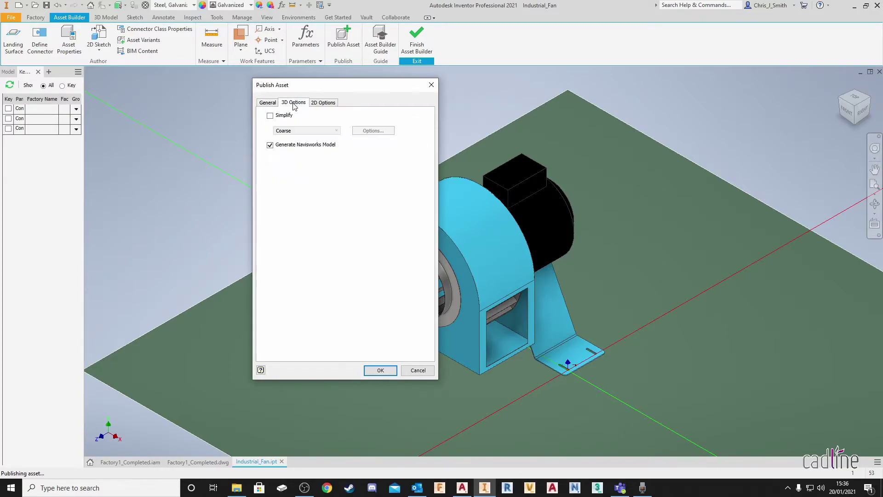
{"action": "left_click", "coordinate": [270, 116]}
{"action": "left_click", "coordinate": [333, 133]}
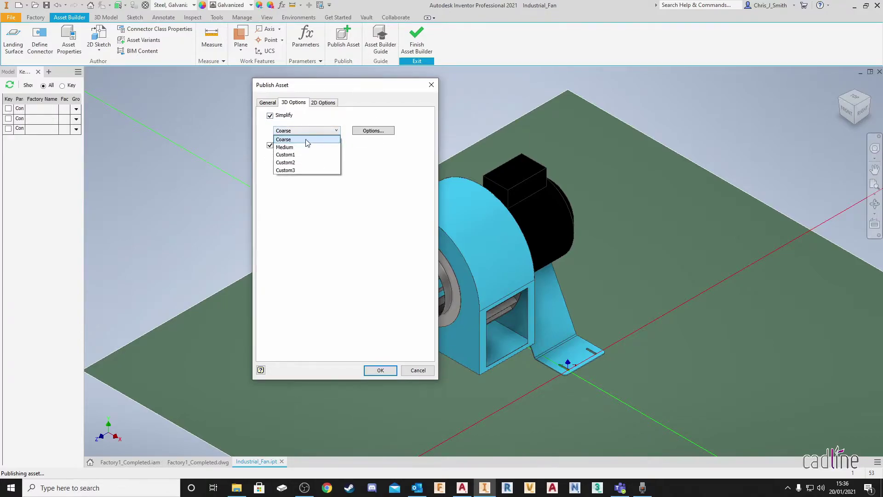
{"action": "left_click", "coordinate": [367, 134]}
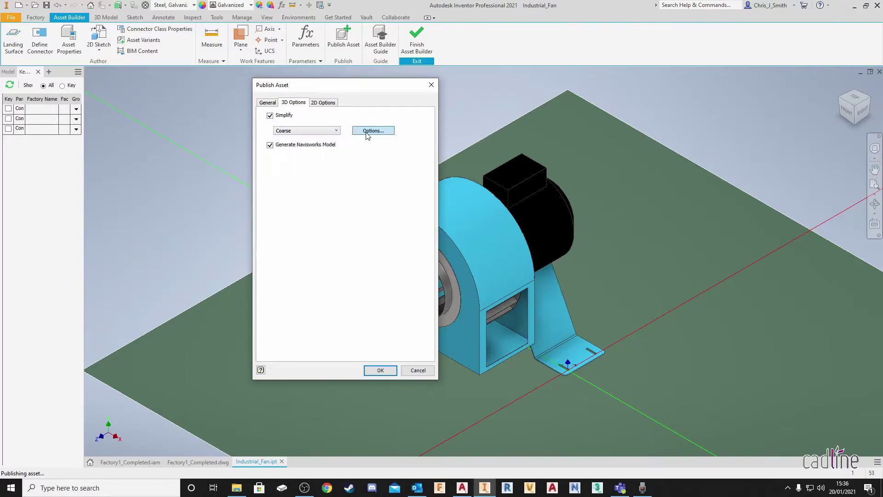
{"action": "left_click", "coordinate": [374, 132]}
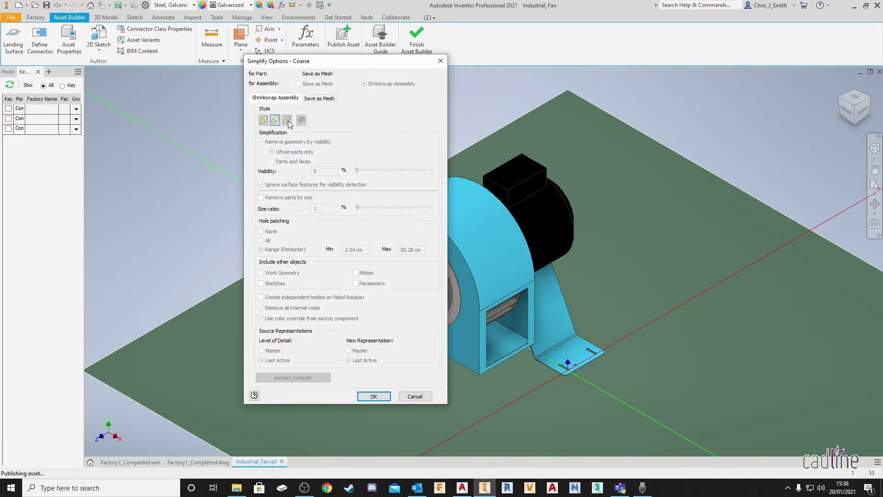
{"action": "left_click", "coordinate": [372, 398]}
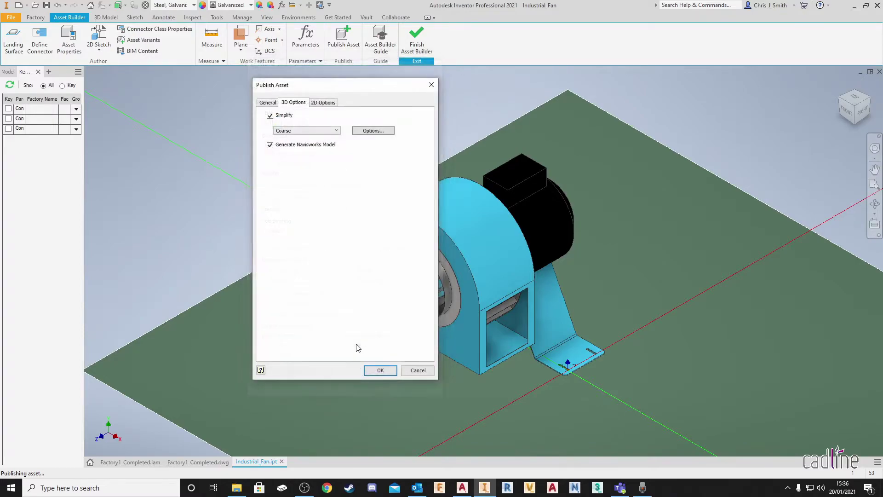
{"action": "left_click", "coordinate": [271, 116]}
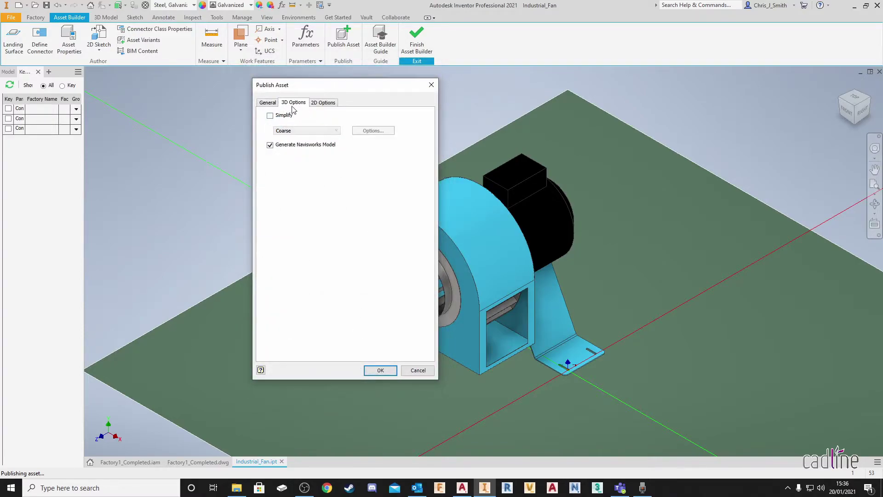
Publish the asset with a 2D representation from the Master view projection, and finish the Asset Builder
{"action": "left_click", "coordinate": [324, 103]}
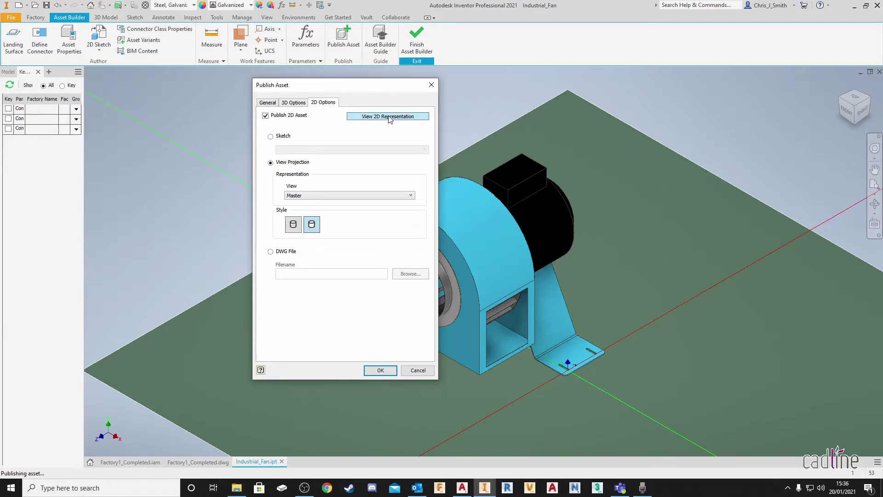
{"action": "left_click", "coordinate": [386, 370]}
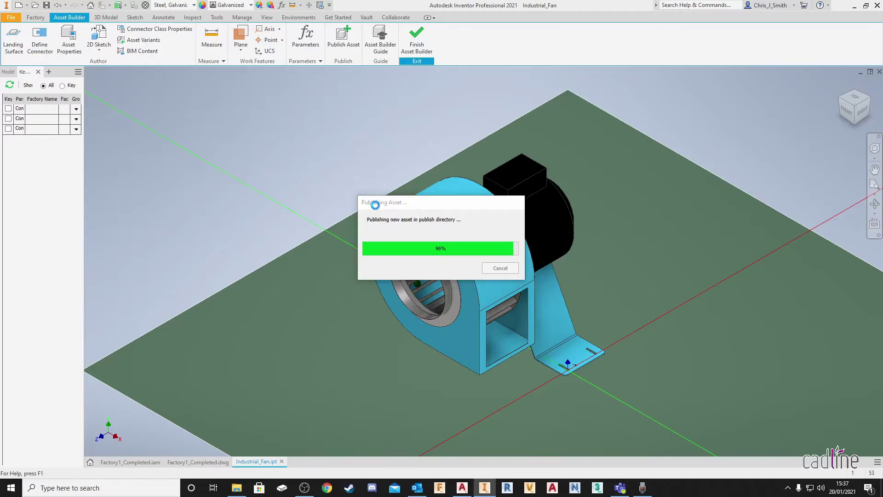
{"action": "left_click", "coordinate": [417, 39]}
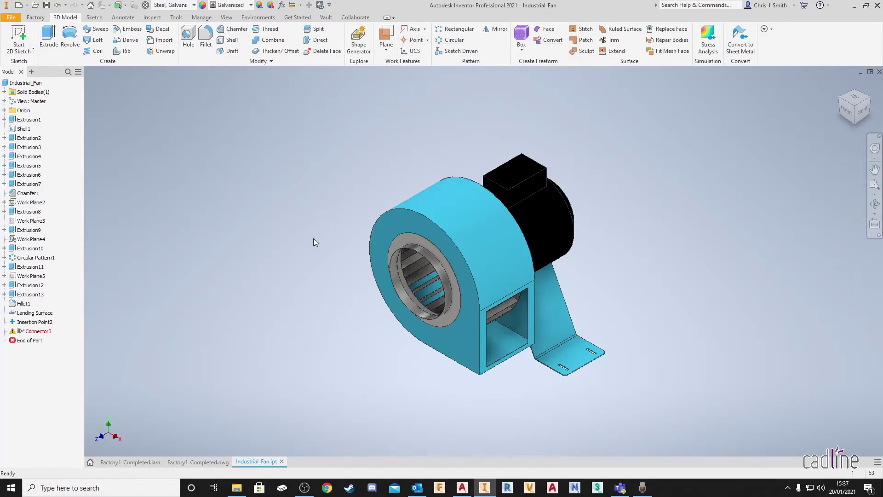
Switch to the Factory1_Completed assembly and open the Fans folder of the user cloud assets
{"action": "left_click", "coordinate": [133, 462]}
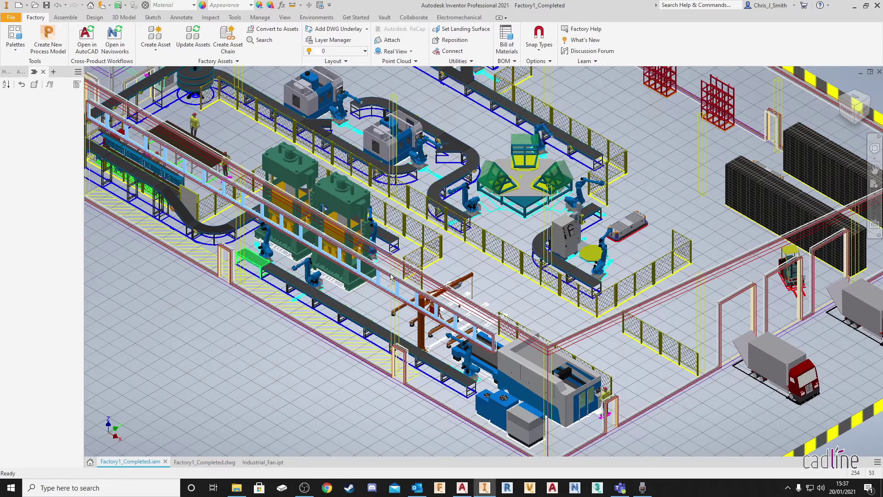
{"action": "middle_click_drag", "start_coordinate": [612, 396], "coordinate": [477, 286]}
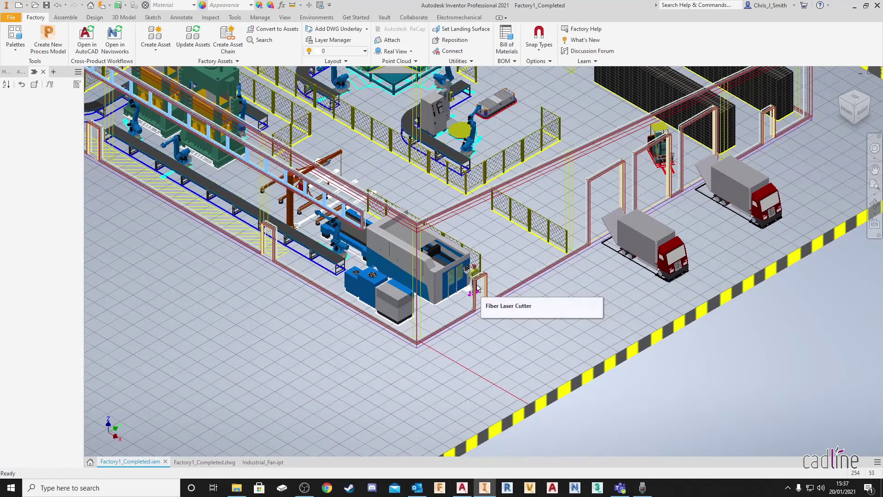
{"action": "left_click", "coordinate": [19, 71]}
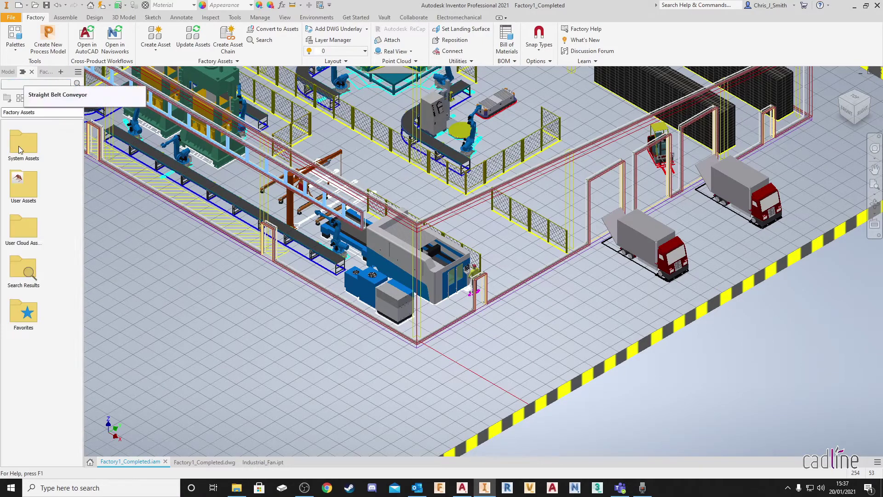
{"action": "double_click", "coordinate": [26, 234]}
{"action": "double_click", "coordinate": [26, 151]}
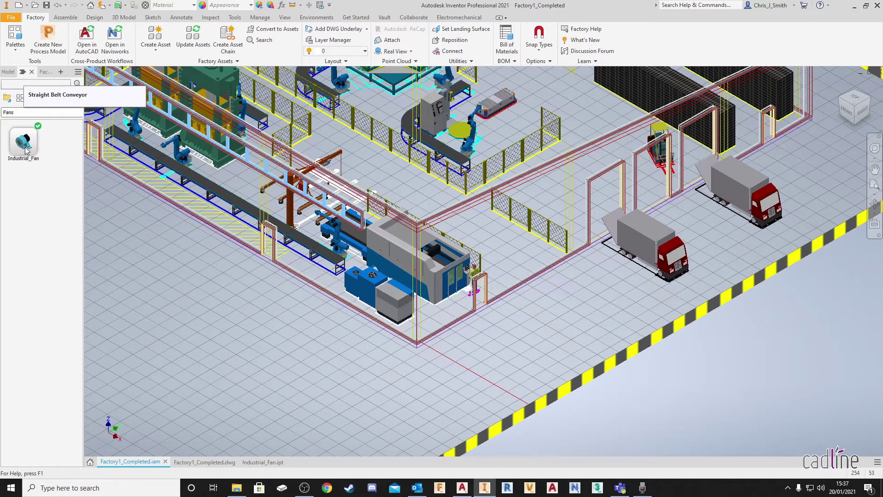
Place one Industrial_Fan asset on the floor by the factory's outer wall, near the Fiber Laser Cutter
{"action": "left_click", "coordinate": [25, 144]}
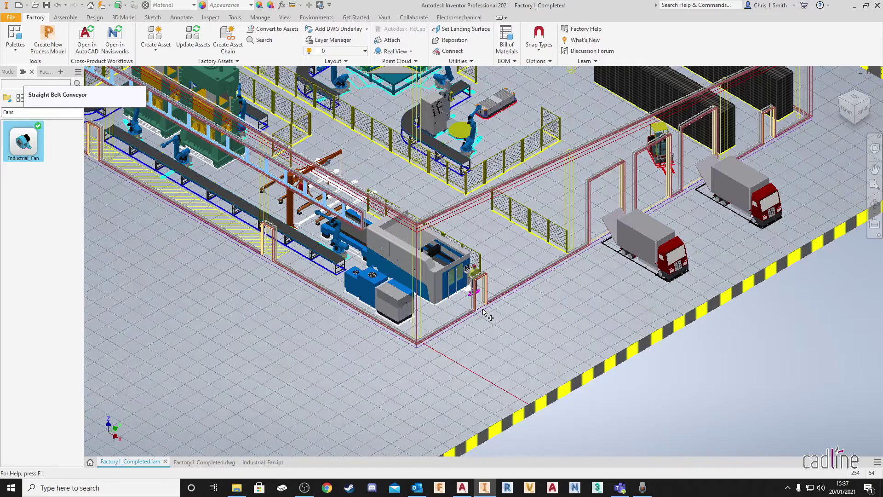
{"action": "scroll", "coordinate": [511, 304], "scroll_direction": "down", "scroll_amount": 10}
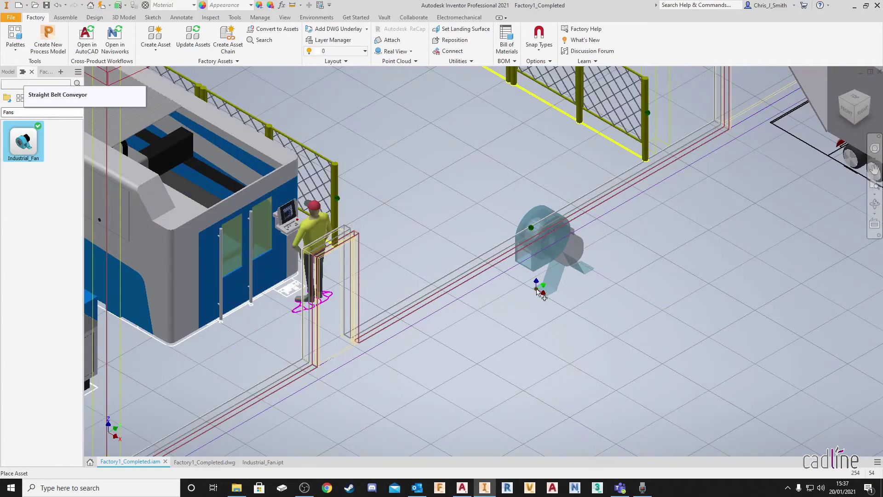
{"action": "scroll", "coordinate": [540, 283], "scroll_direction": "up", "scroll_amount": 10}
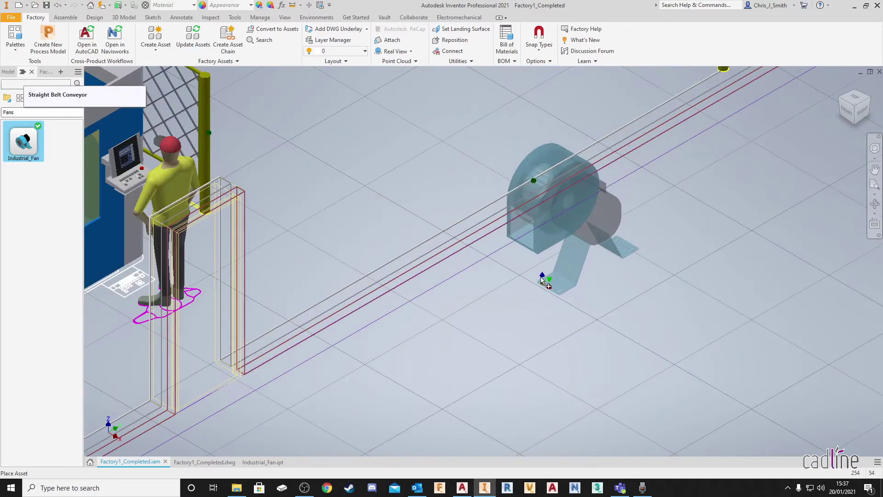
{"action": "left_click", "coordinate": [544, 249]}
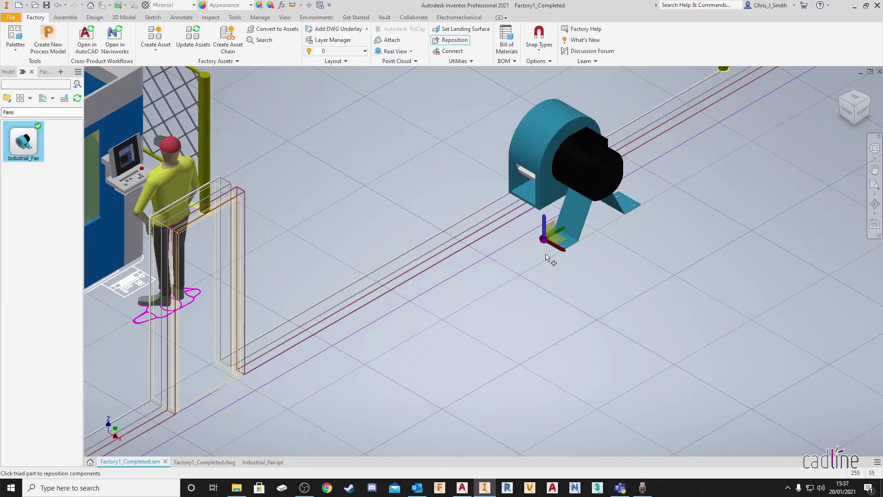
Reposition the placed fan outside the wall, turned half a turn so its motor faces the wall and its inlet faces outwards
{"action": "left_click_drag", "start_coordinate": [543, 224], "coordinate": [507, 187]}
{"action": "right_click", "coordinate": [553, 291]}
{"action": "left_click", "coordinate": [575, 299]}
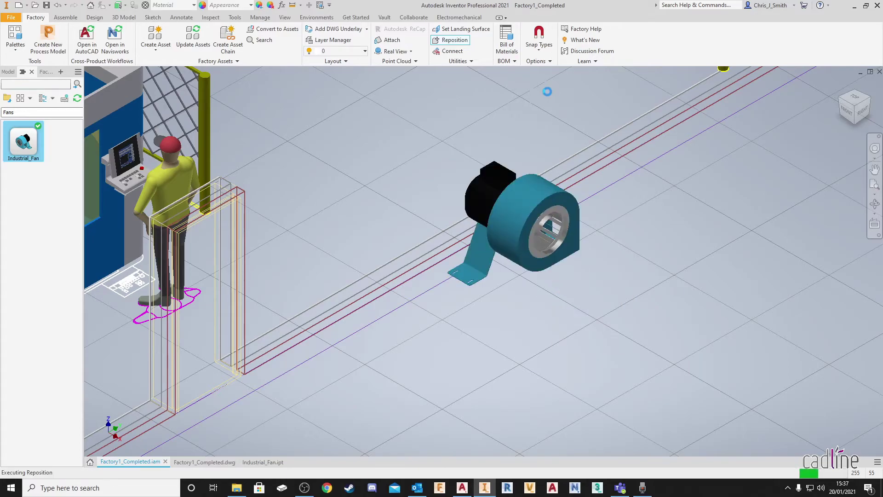
Save the Factory1_Completed assembly and open the factory layout in AutoCAD
{"action": "left_click", "coordinate": [47, 6]}
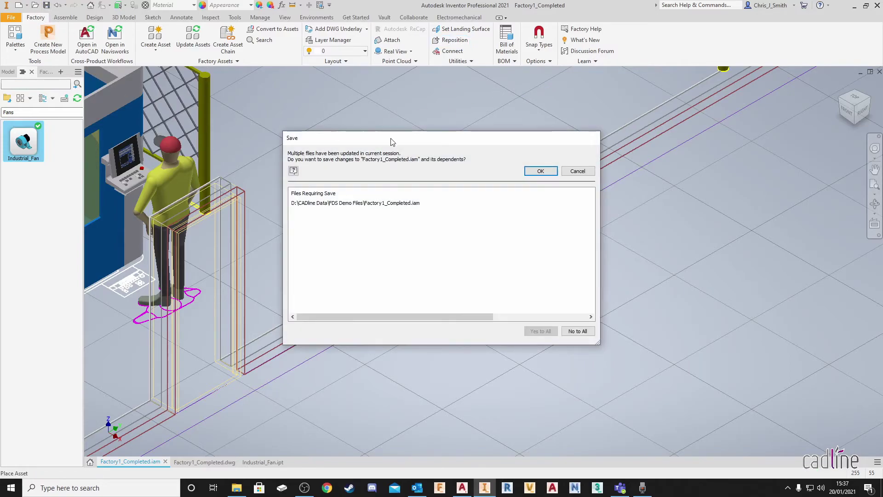
{"action": "left_click", "coordinate": [534, 171]}
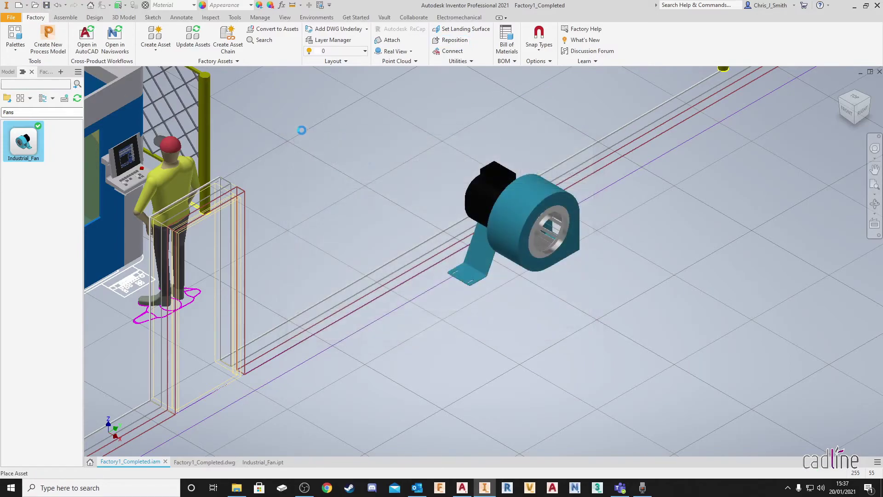
{"action": "left_click", "coordinate": [86, 41]}
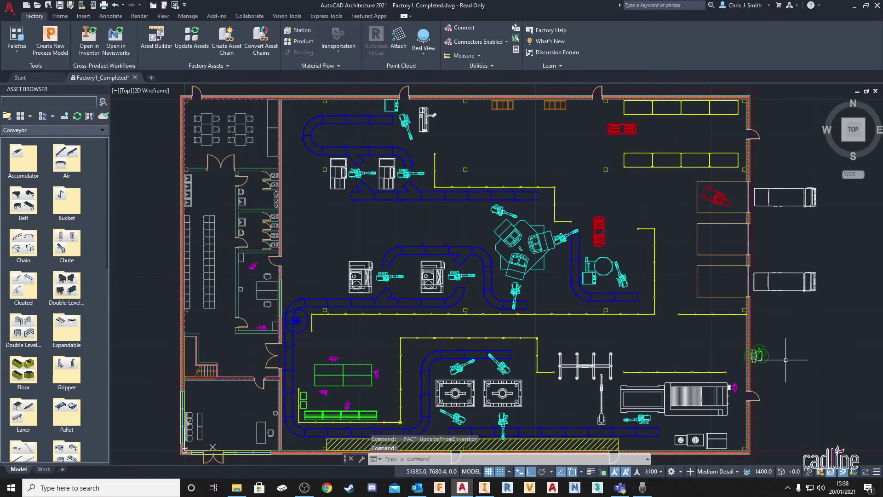
Inspect the fan in the 2D layout, reading its connector properties and asset descriptor
{"action": "scroll", "coordinate": [785, 360], "scroll_direction": "up", "scroll_amount": 8}
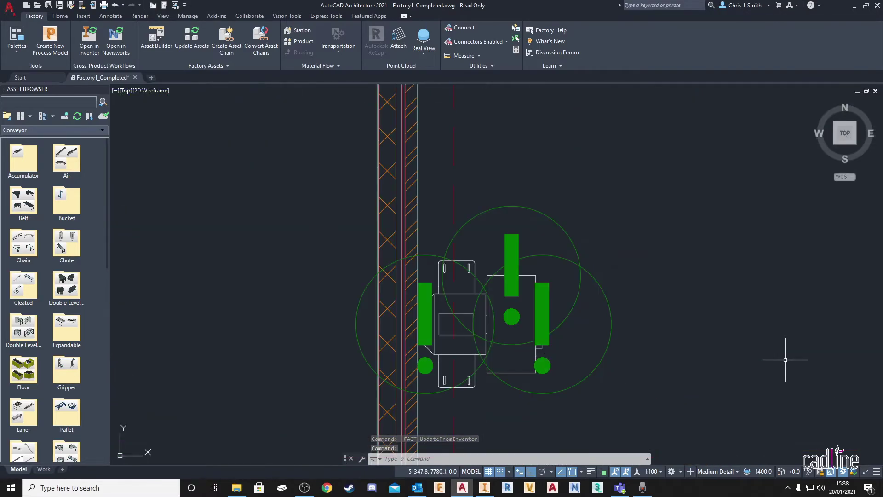
{"action": "mouse_move", "coordinate": [551, 219]}
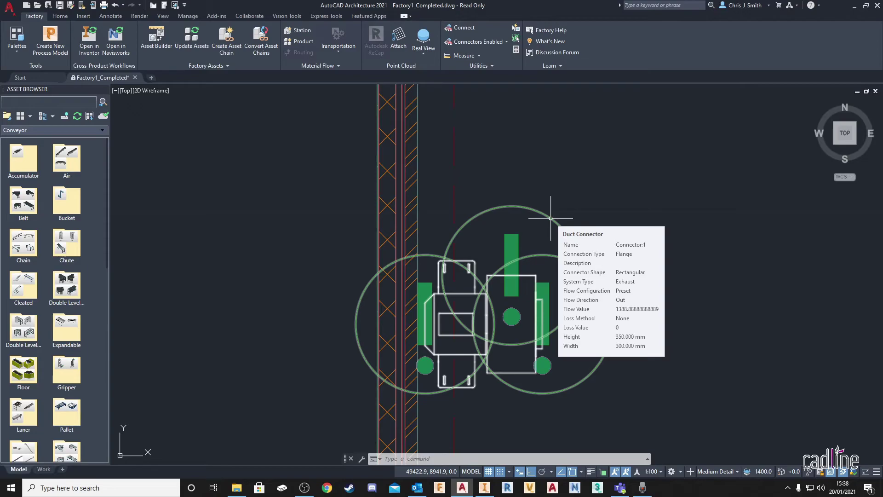
{"action": "mouse_move", "coordinate": [599, 362]}
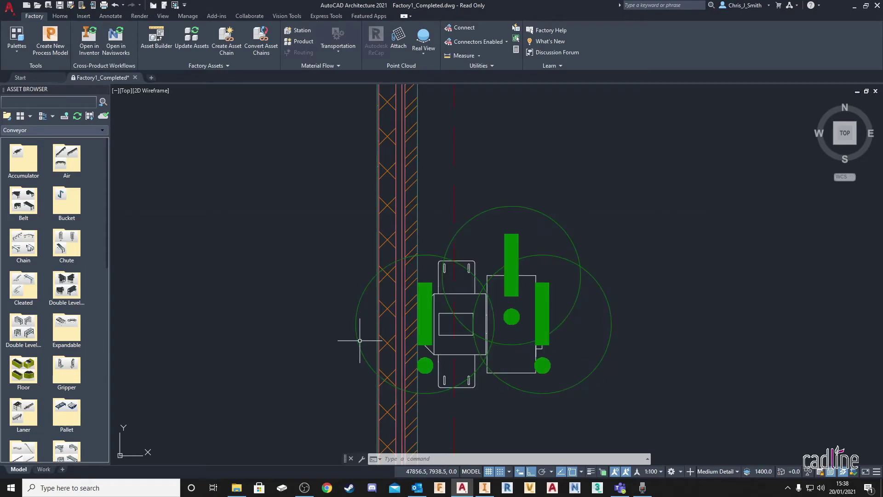
{"action": "mouse_move", "coordinate": [358, 343]}
{"action": "mouse_move", "coordinate": [469, 382]}
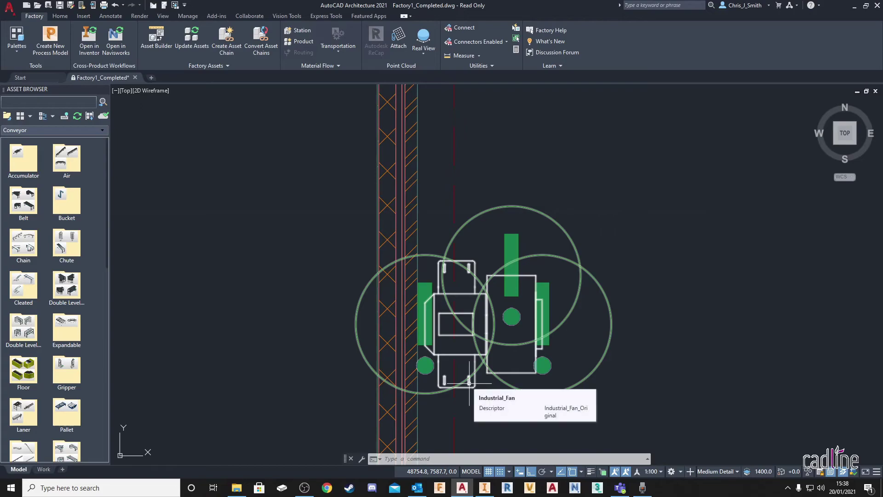